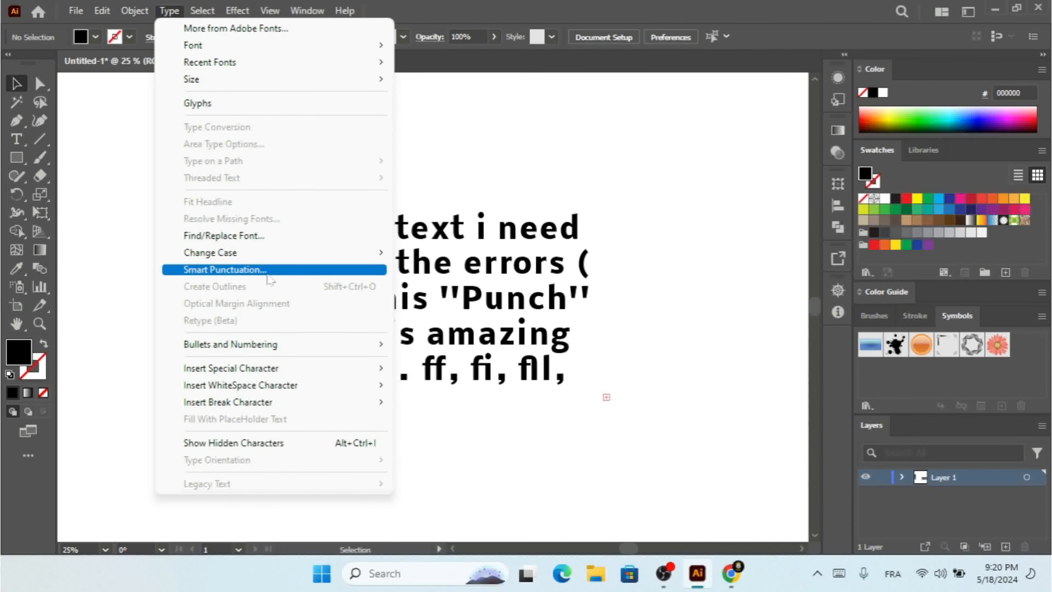
Select the text frame and apply Smart Punctuation to the selection, keeping ligatures, smart quotes, spaces, dashes and ellipses checked
click(505, 234)
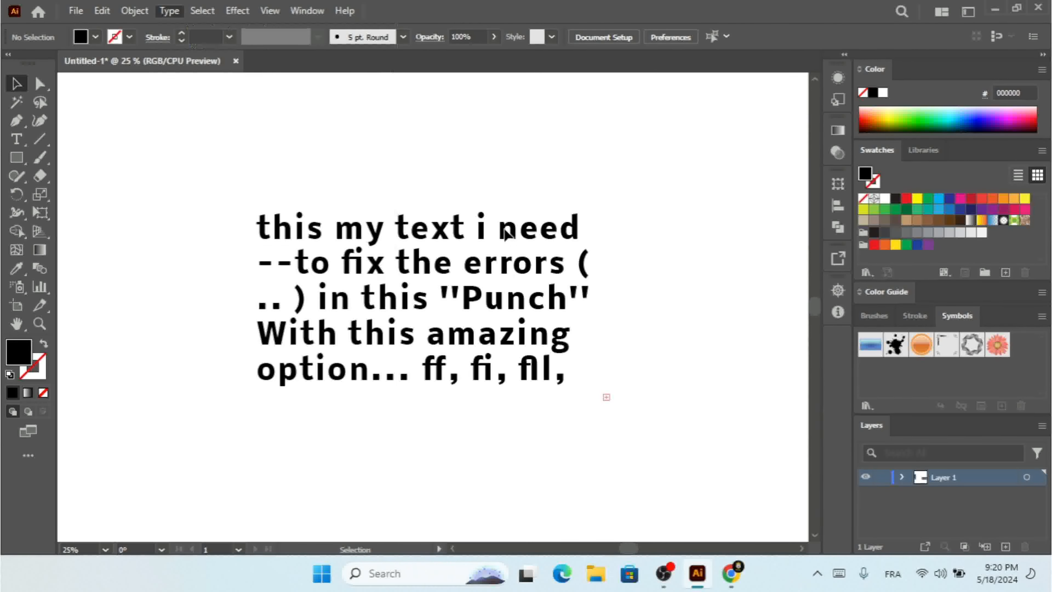
click(505, 234)
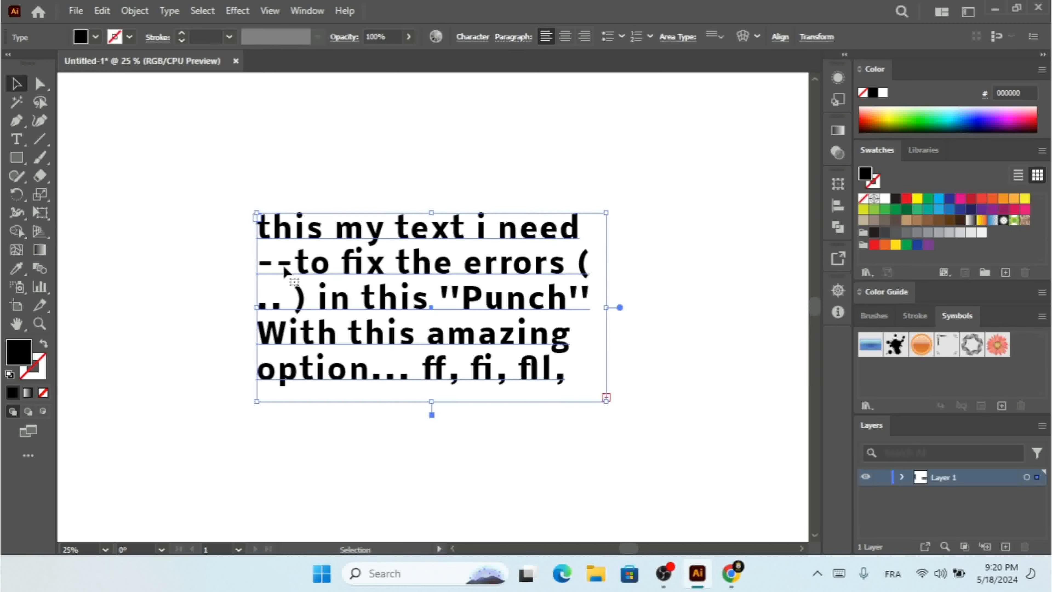
click(169, 10)
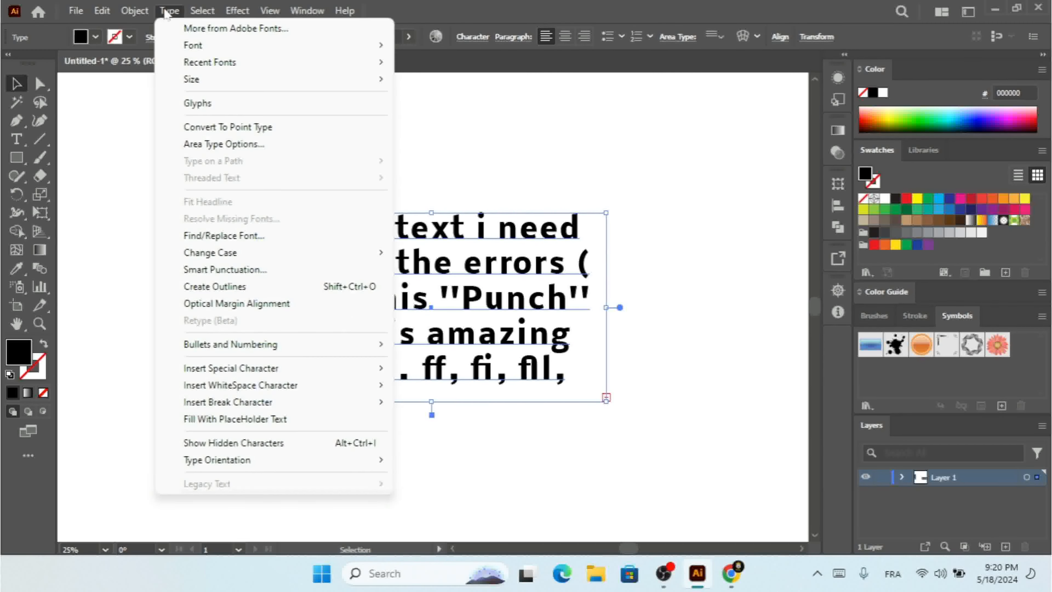
click(274, 269)
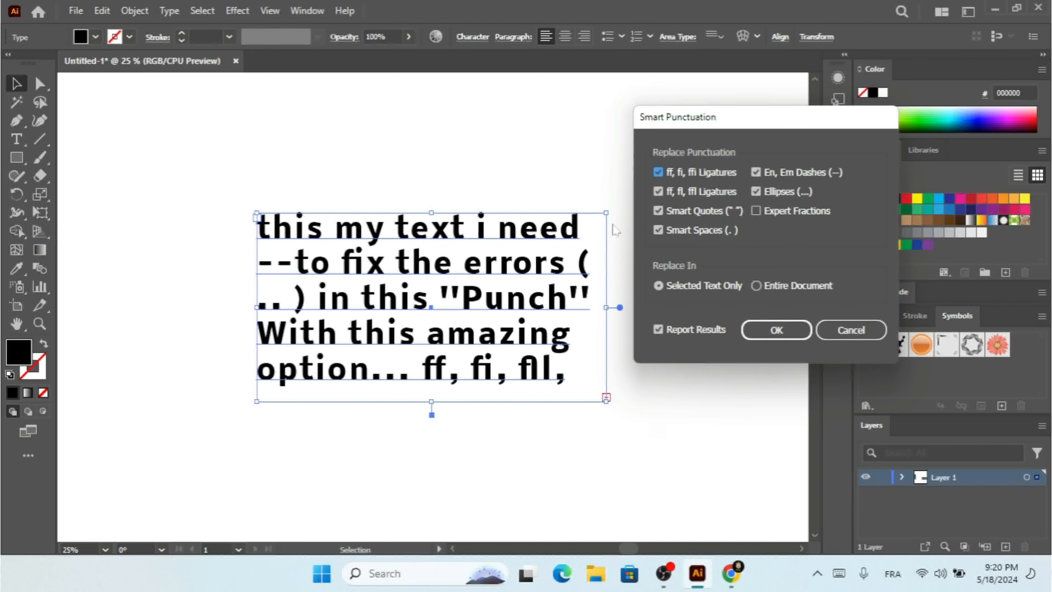
drag(756, 121, 764, 111)
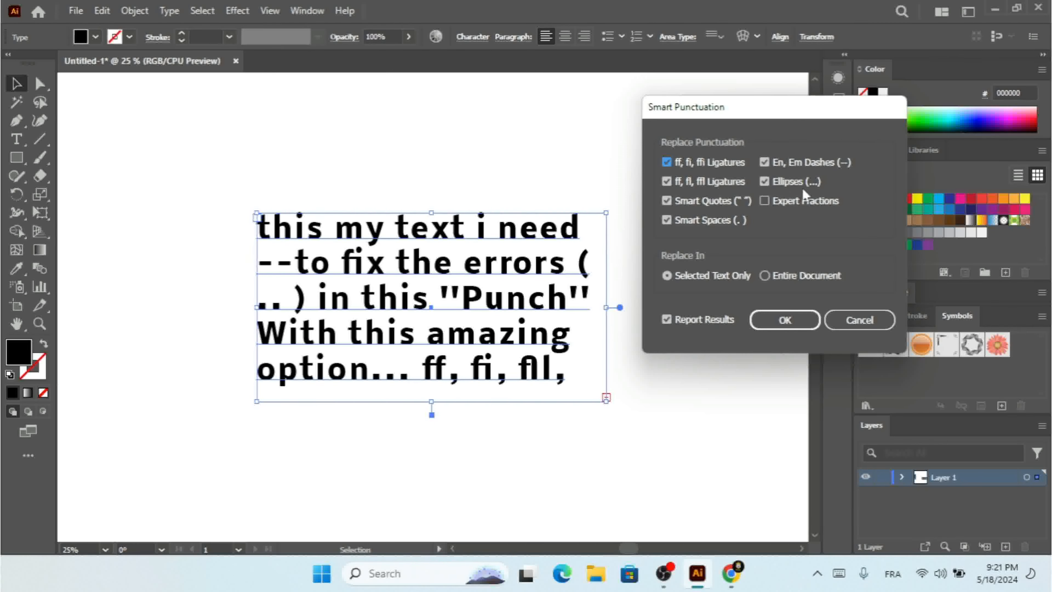
click(779, 209)
click(778, 210)
click(784, 321)
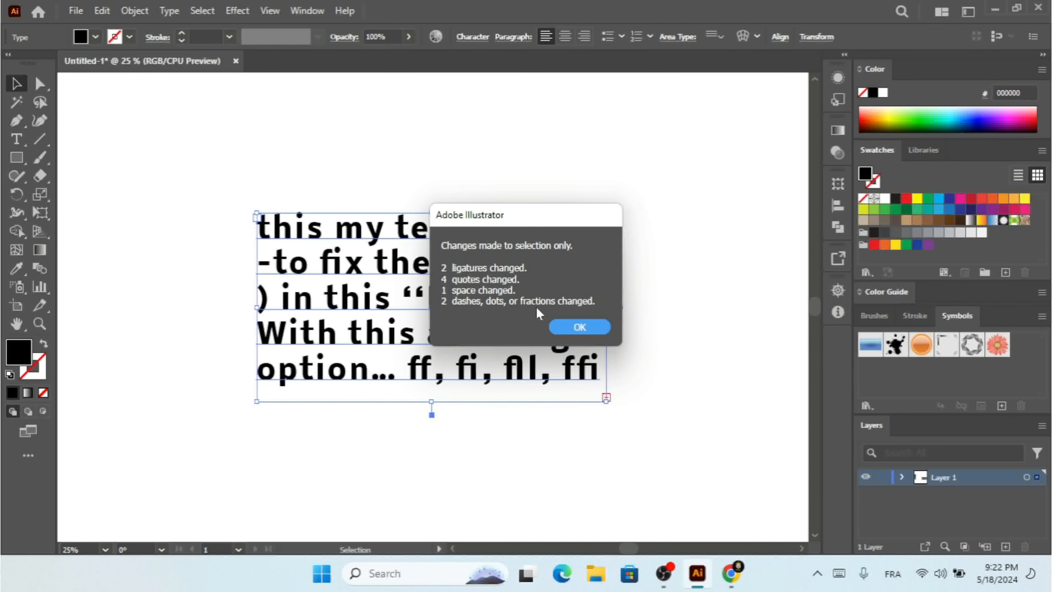
click(581, 323)
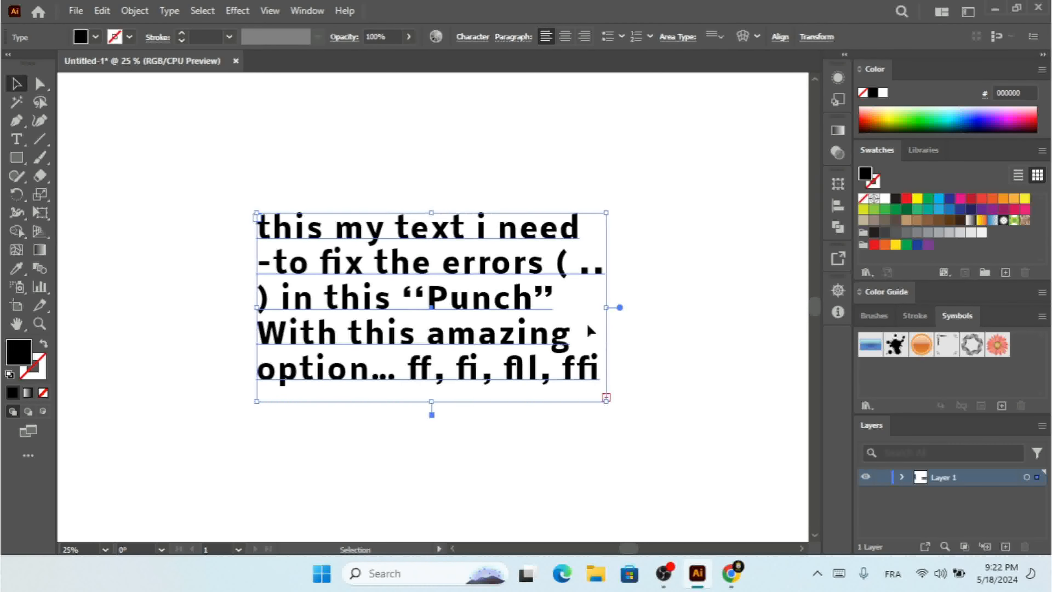
click(202, 11)
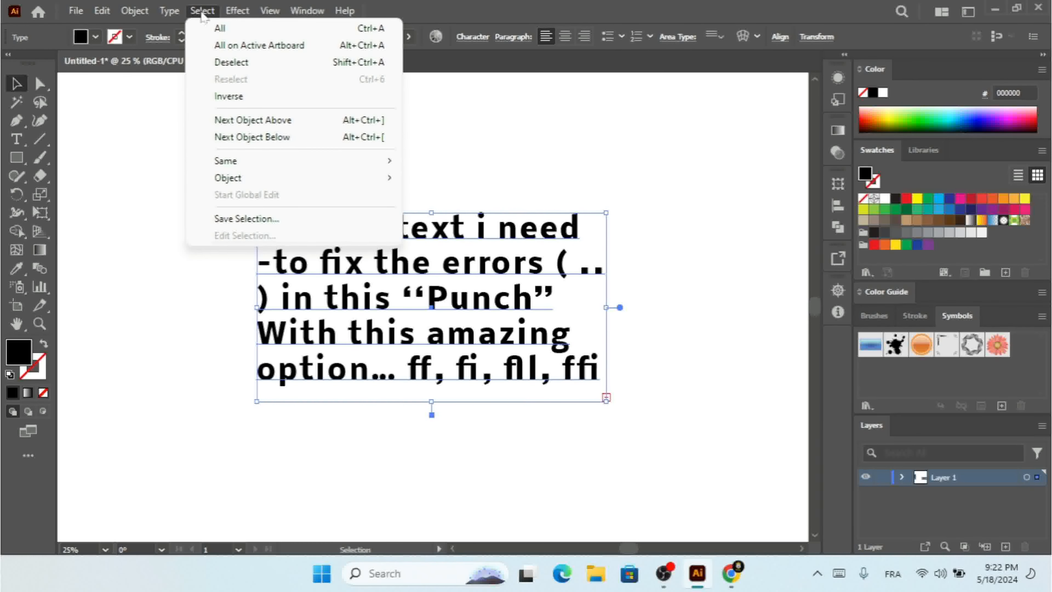
mouse_move(174, 15)
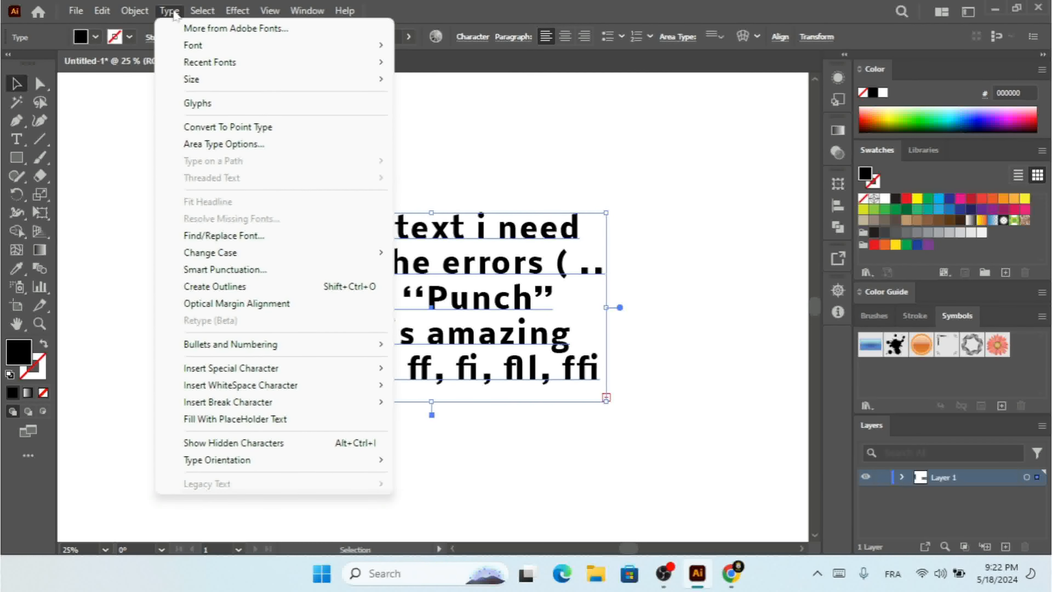
click(495, 292)
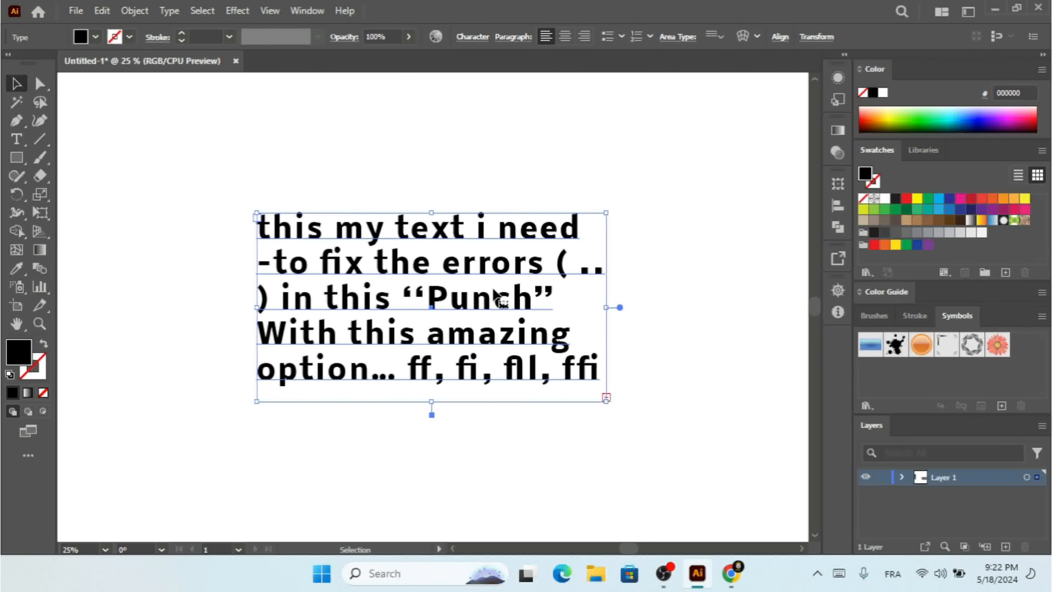
click(169, 10)
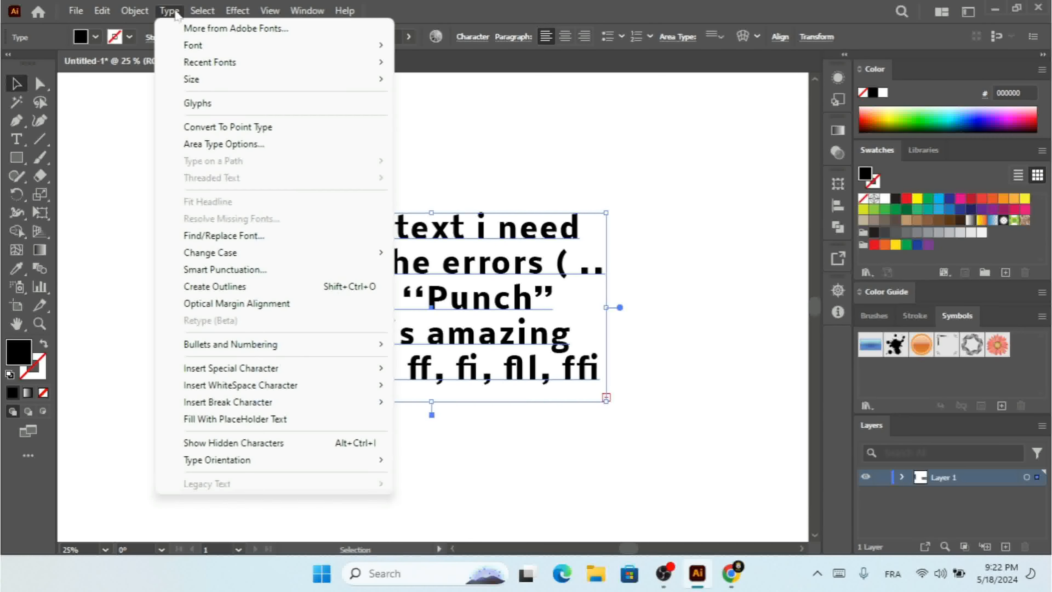
click(512, 278)
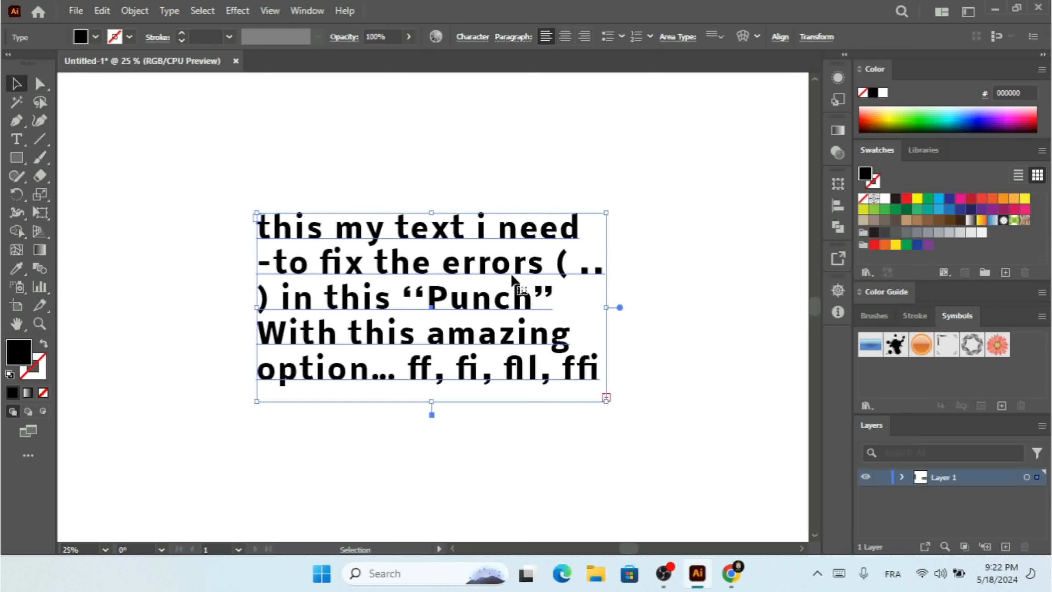
click(170, 11)
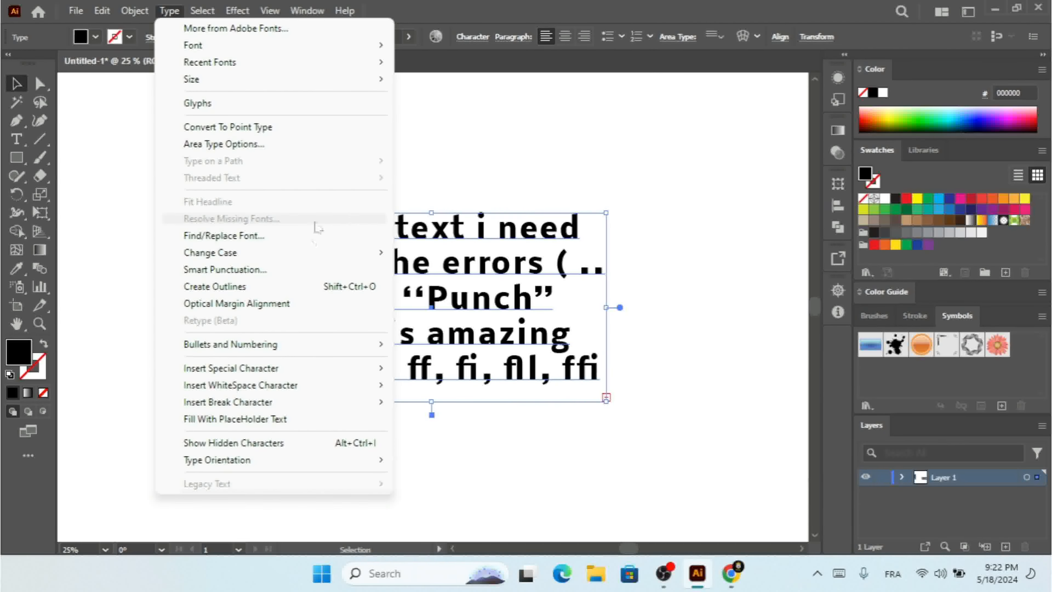
click(490, 278)
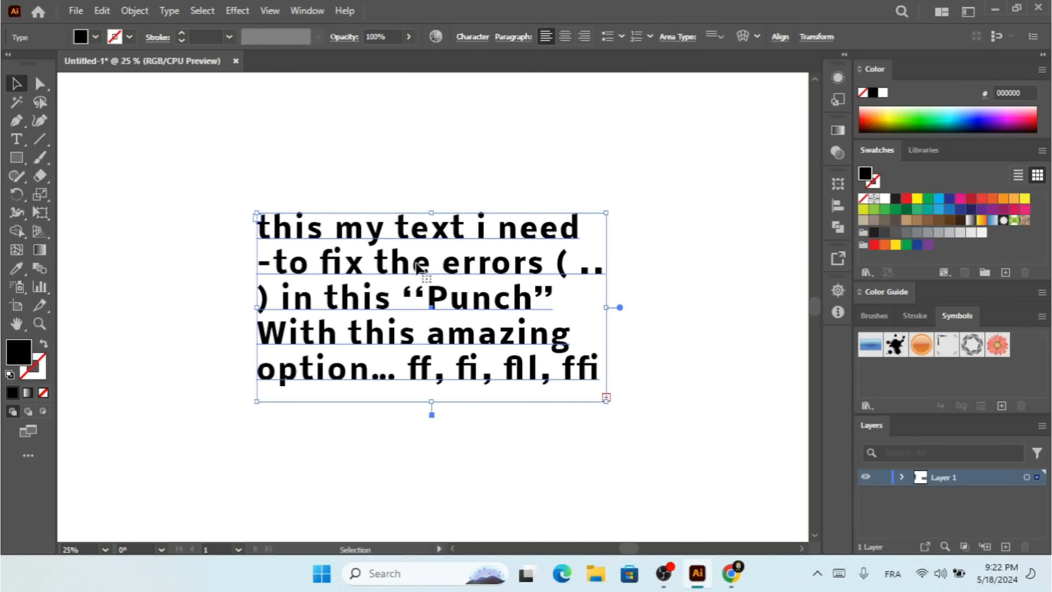
Delete the punctuated text frame
key(Delete)
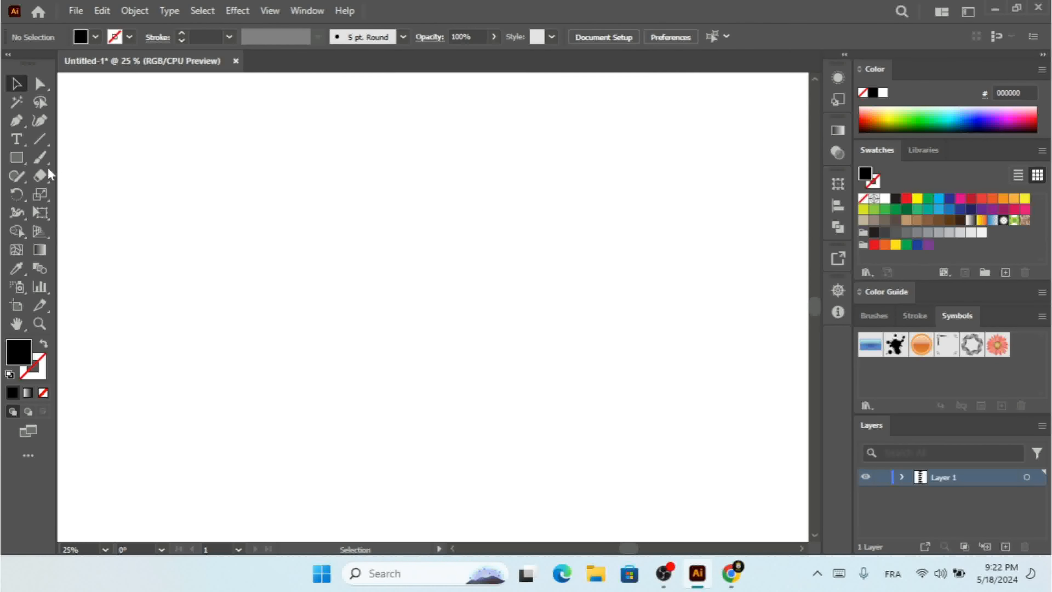
Draw an area text frame filled with placeholder text and narrow its width to fit the word Lorem
click(16, 140)
drag(262, 232, 439, 276)
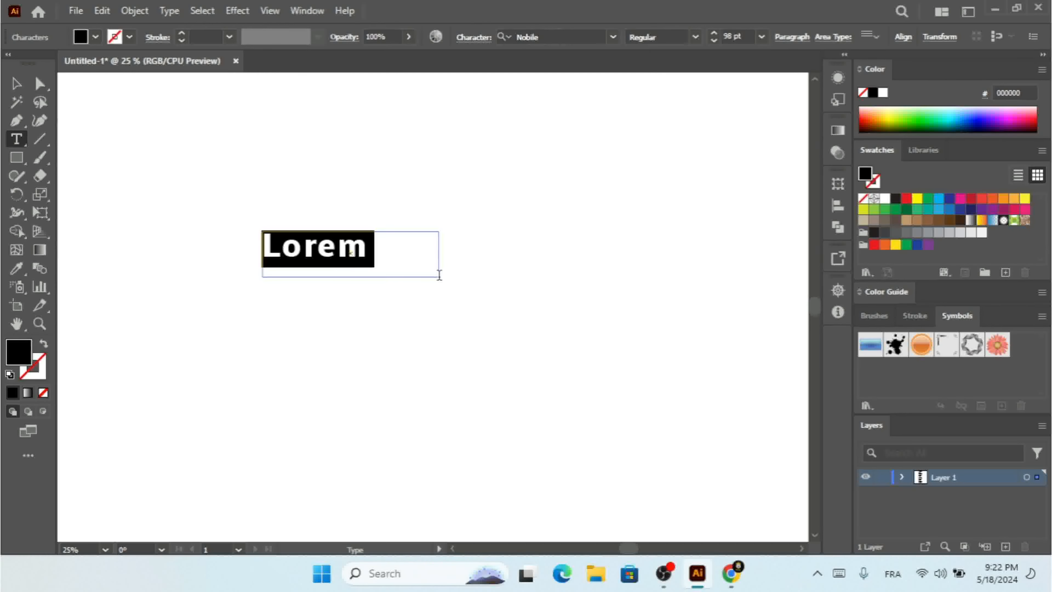
click(17, 83)
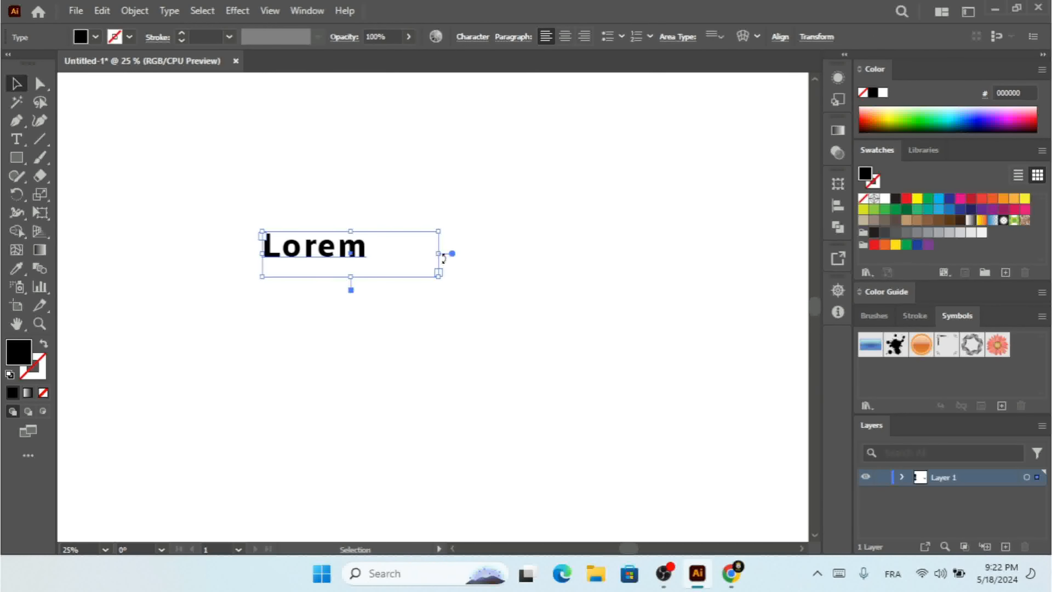
drag(442, 257, 380, 261)
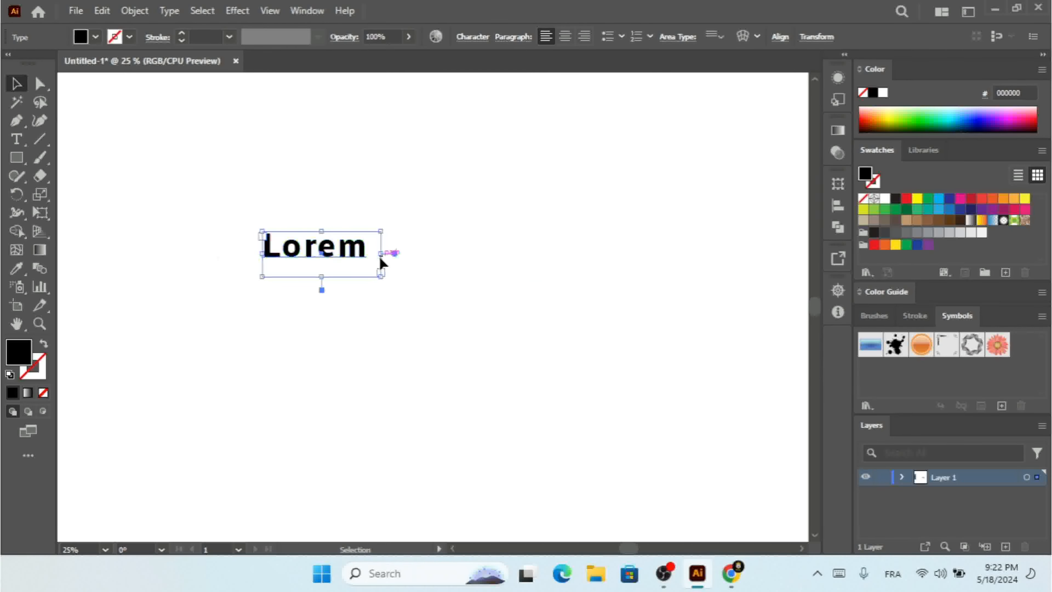
Convert the Lorem text to outlines, then enlarge and reposition the outlined word
right_click(340, 258)
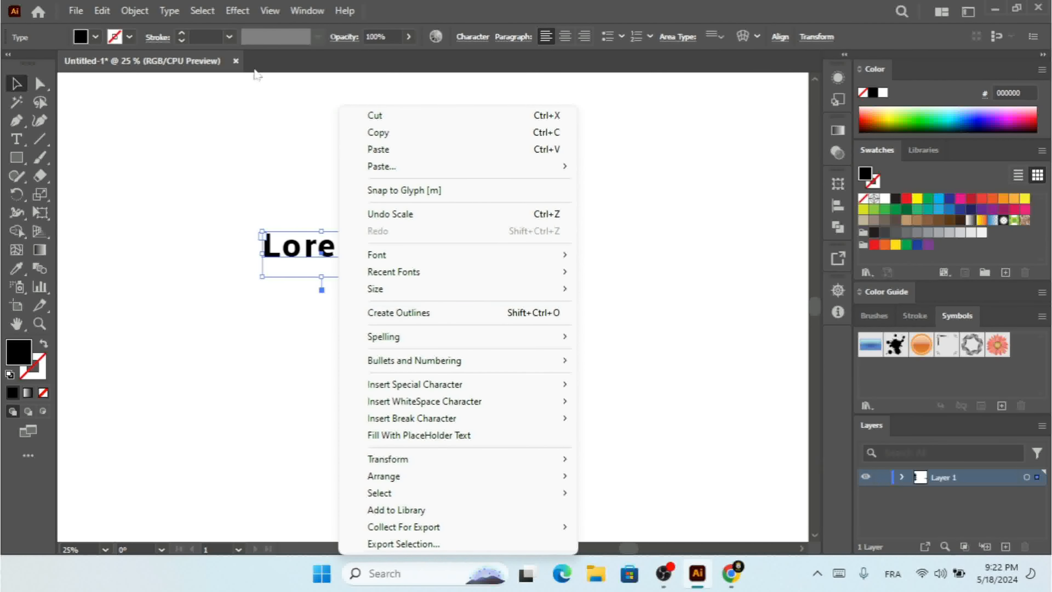
click(205, 12)
mouse_move(177, 14)
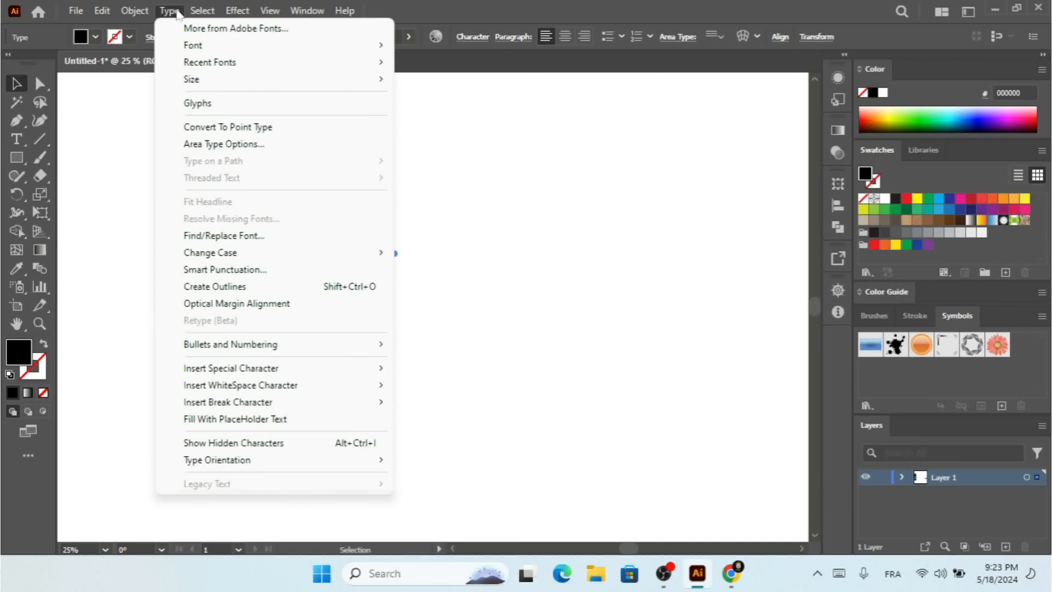
click(253, 292)
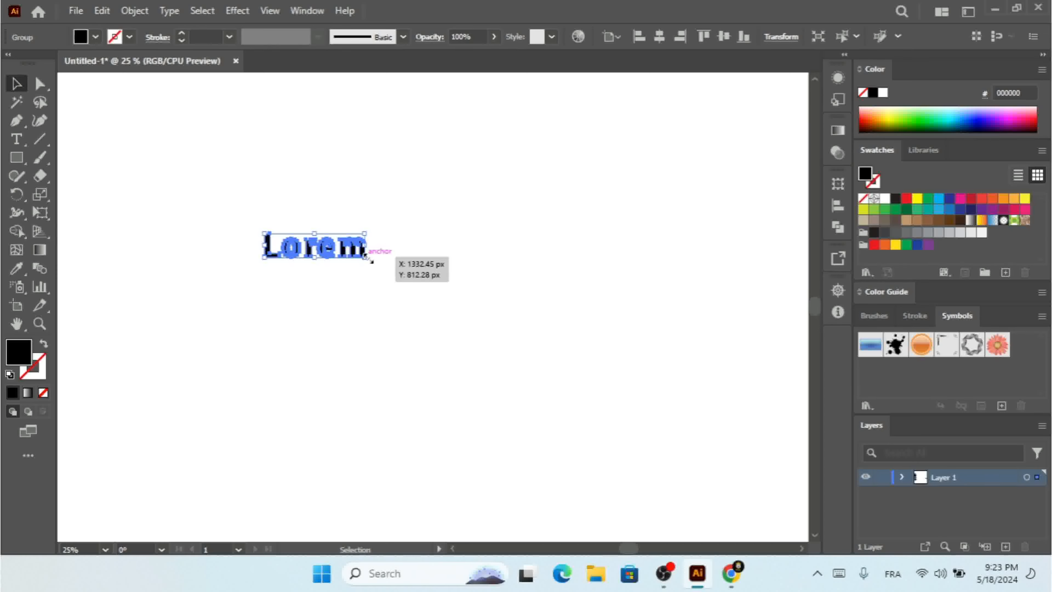
drag(372, 261, 477, 336)
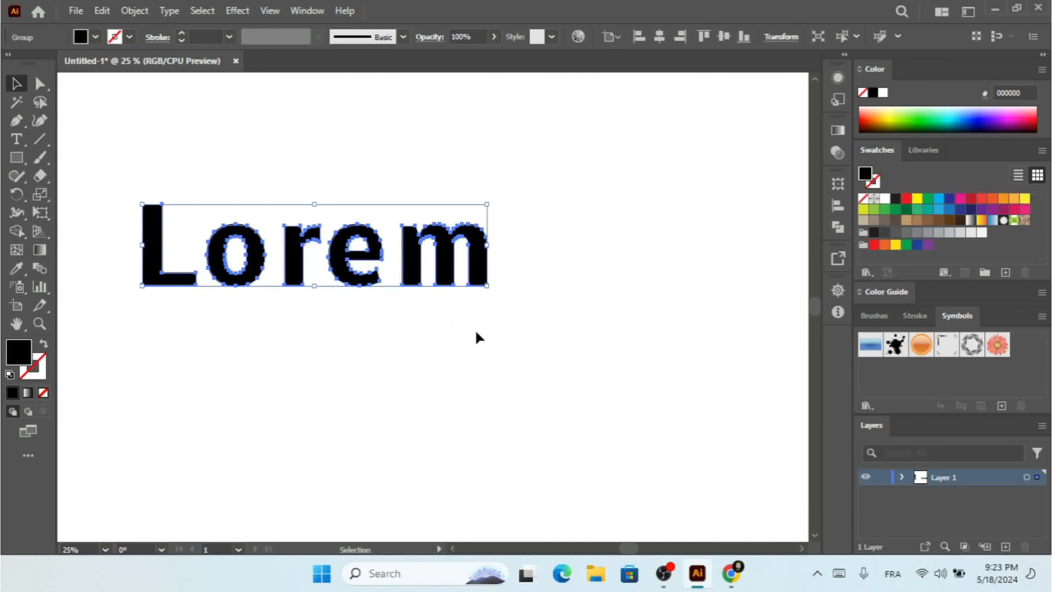
drag(388, 246, 543, 274)
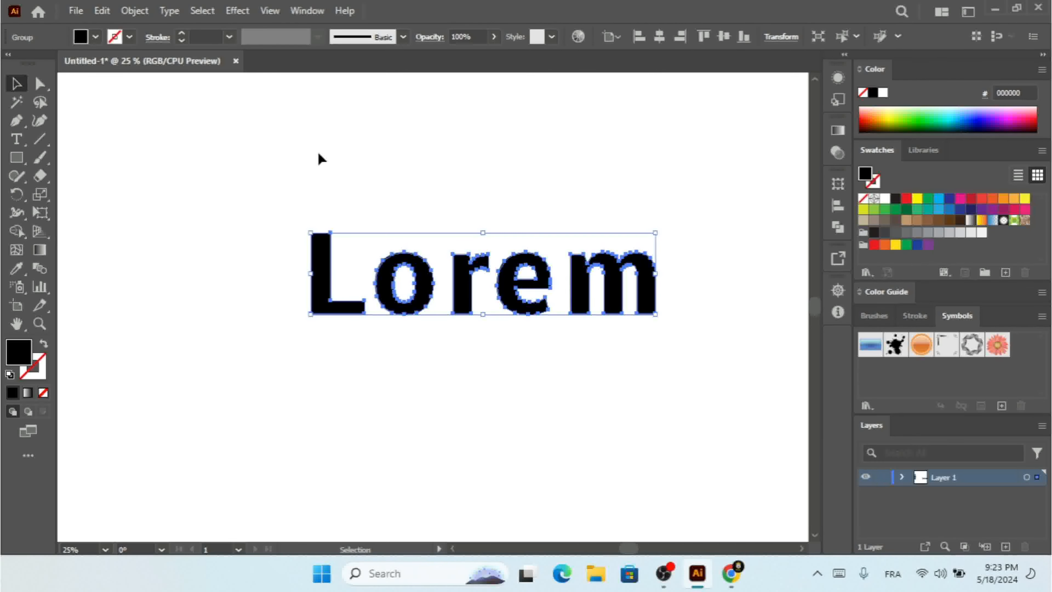
Delete the outlined Lorem word
click(169, 11)
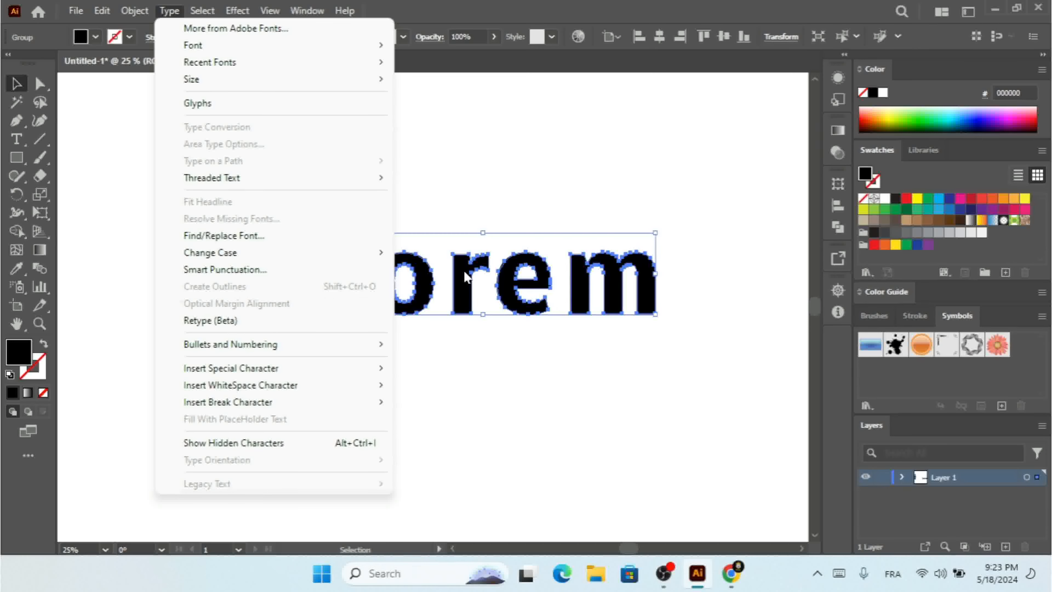
click(503, 284)
key(Delete)
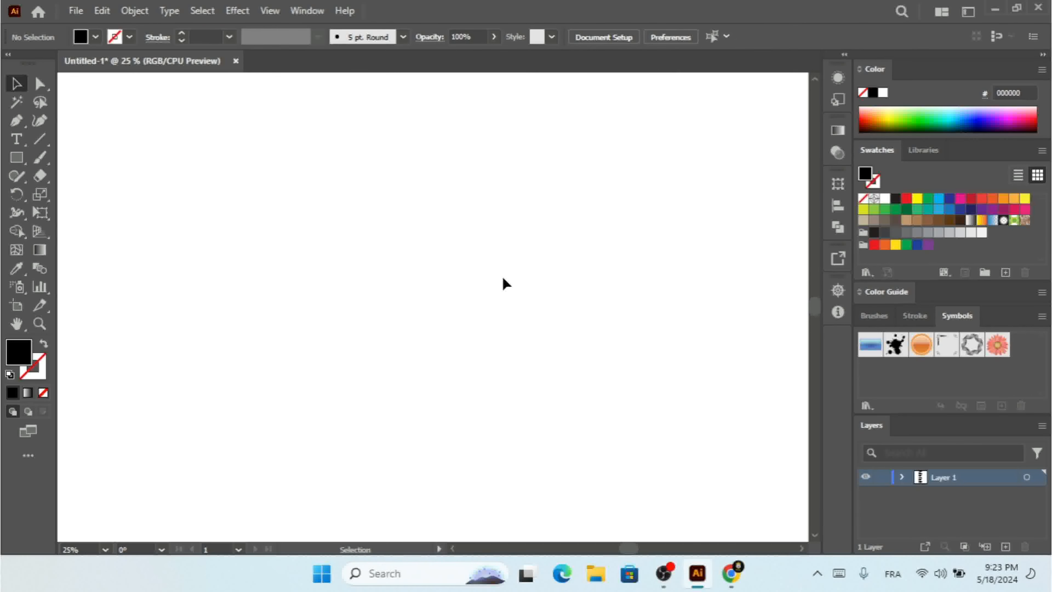
Create a tall, narrow area text frame filled with placeholder text
key(ctrl+minus)
key(ctrl+minus)
key(ctrl+minus)
drag(223, 274, 424, 310)
key(ctrl+plus)
key(ctrl+plus)
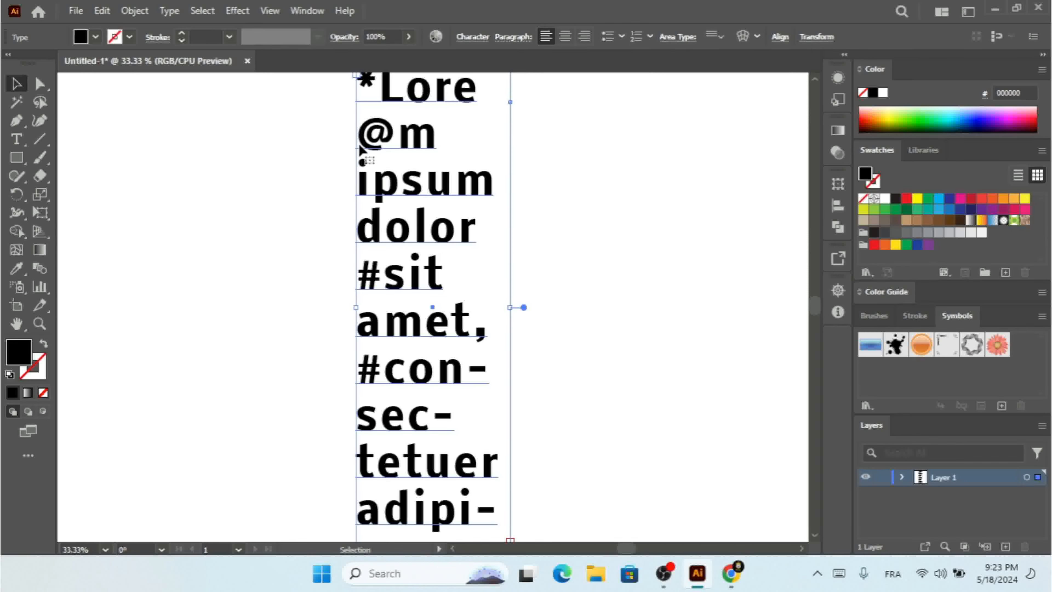
Try toggling Optical Margin Alignment on the text frame and undo the resulting changes
click(170, 10)
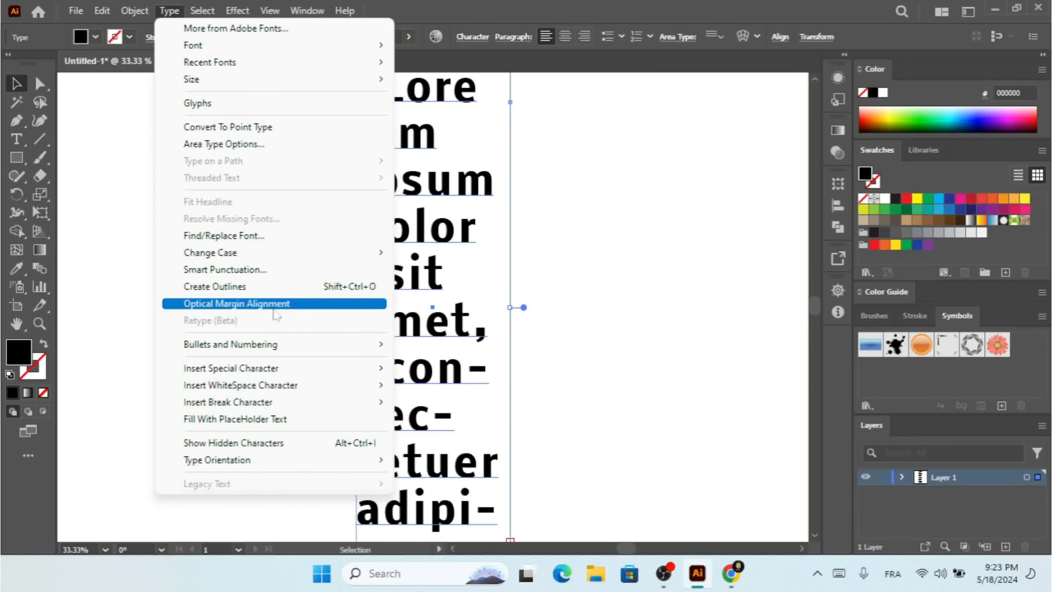
click(275, 309)
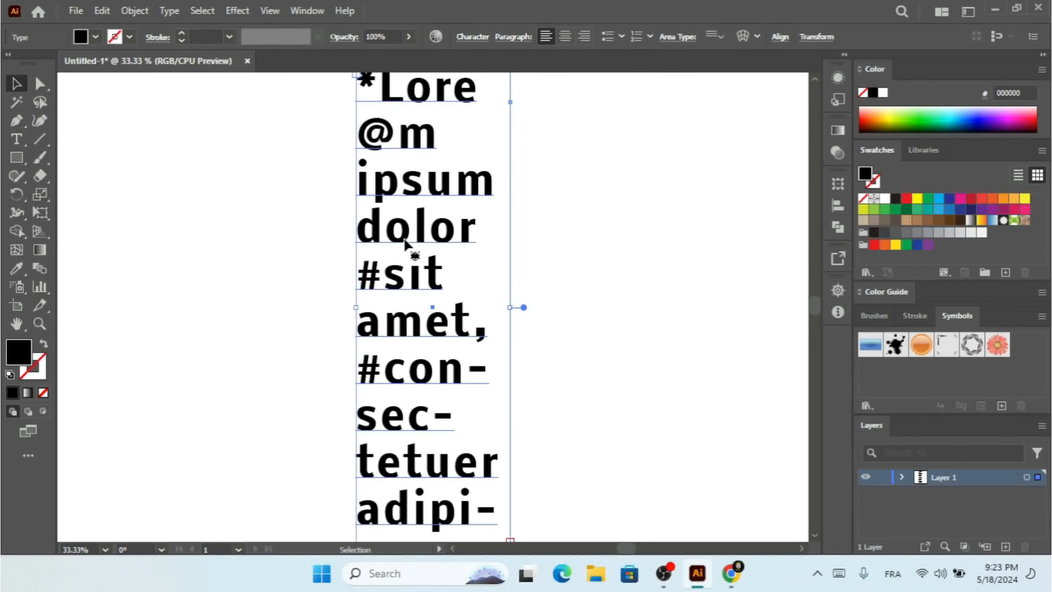
click(165, 12)
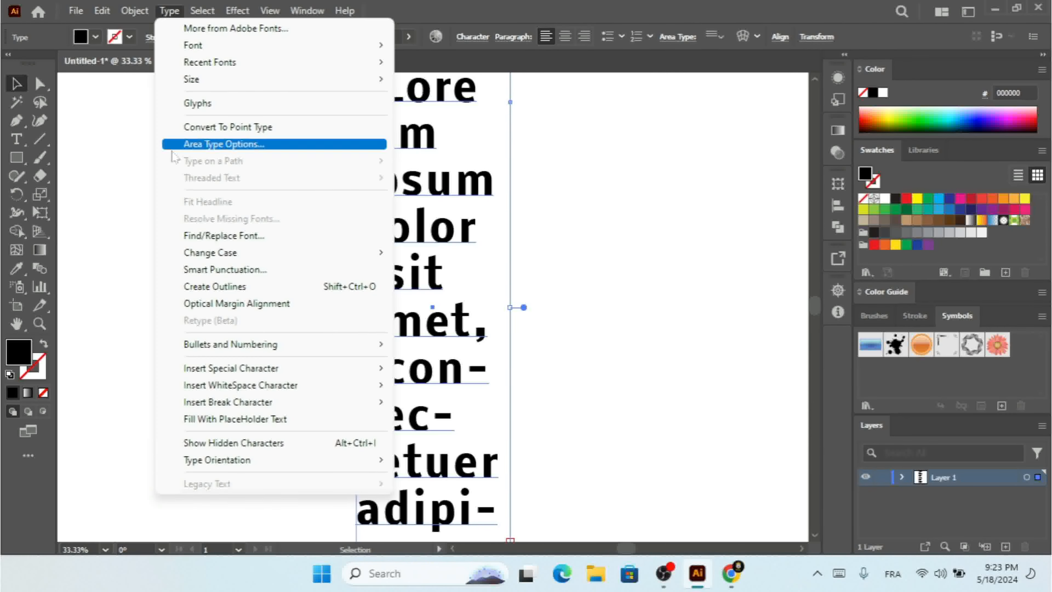
click(216, 303)
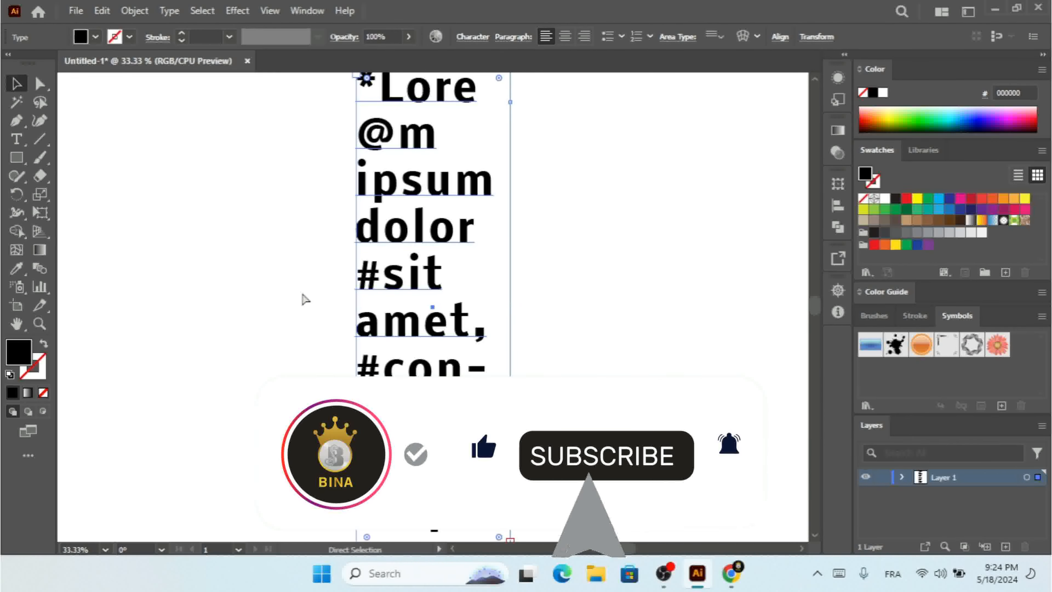
key(Delete)
key(ctrl+z)
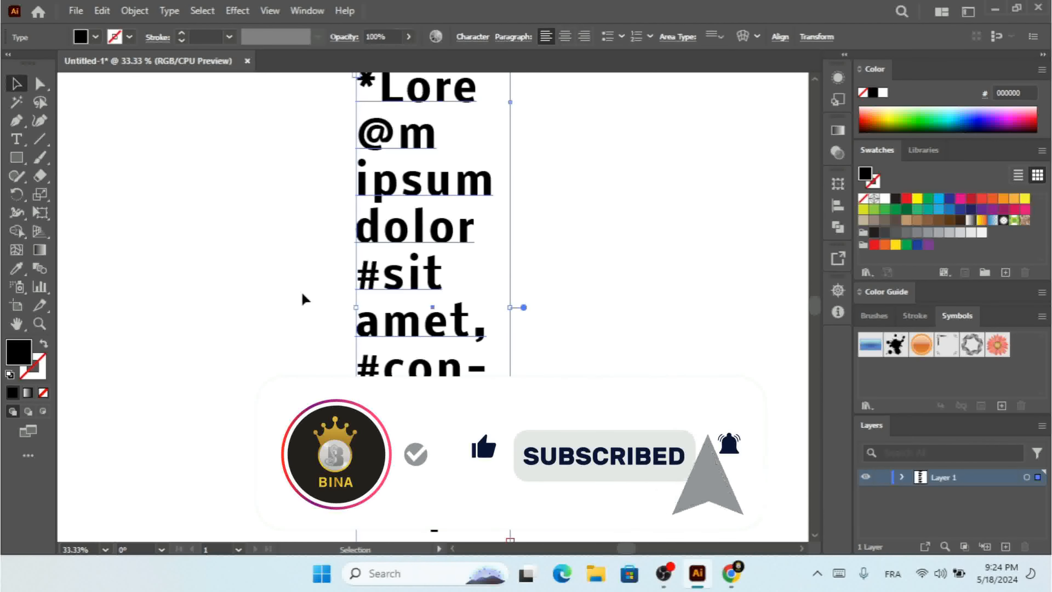
key(ctrl+z)
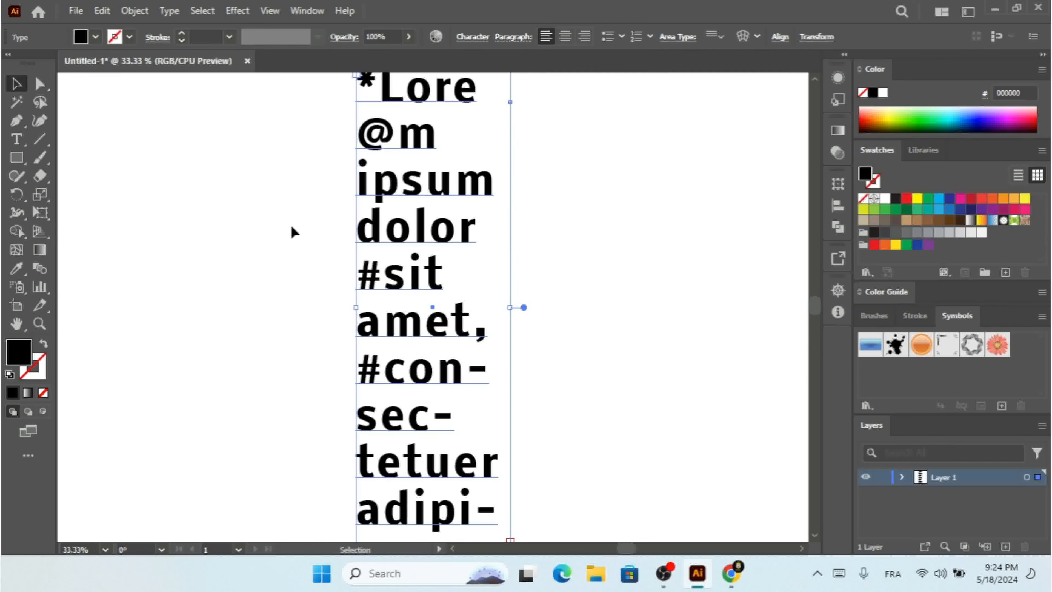
Apply Optical Margin Alignment to the placeholder text frame
click(167, 9)
click(278, 304)
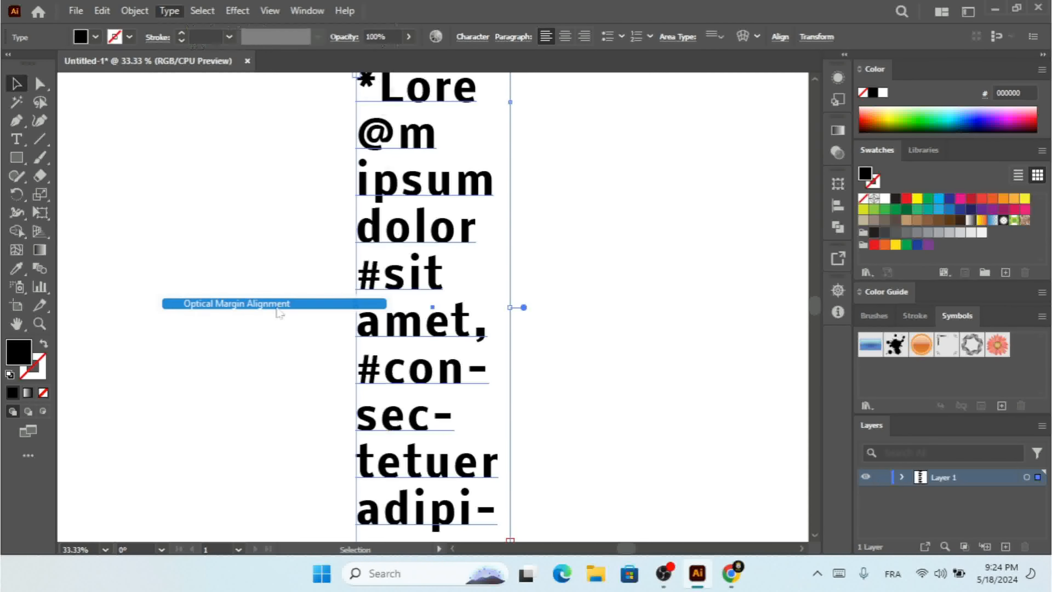
click(173, 9)
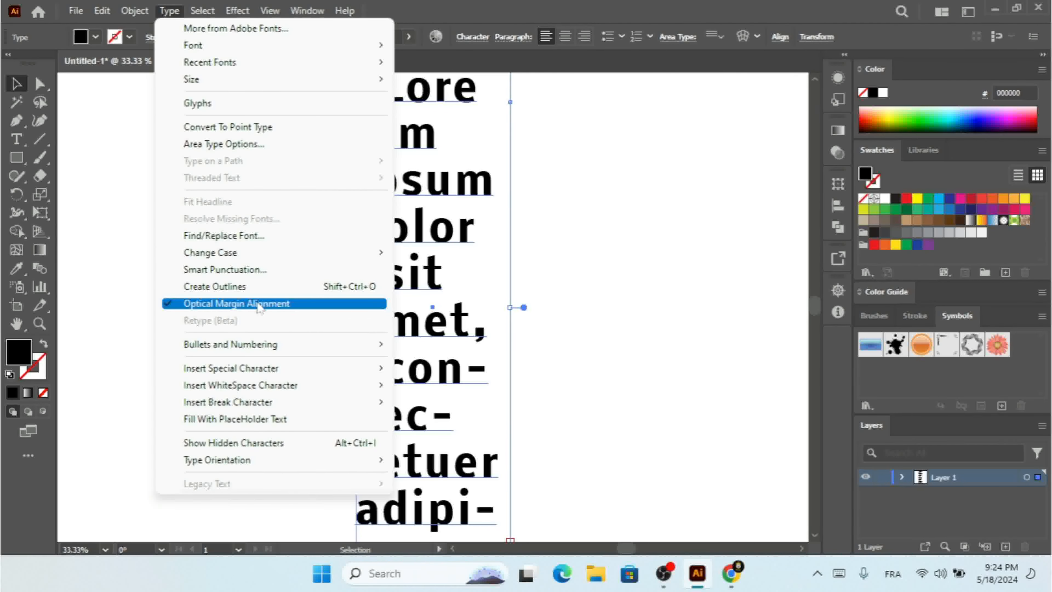
click(428, 282)
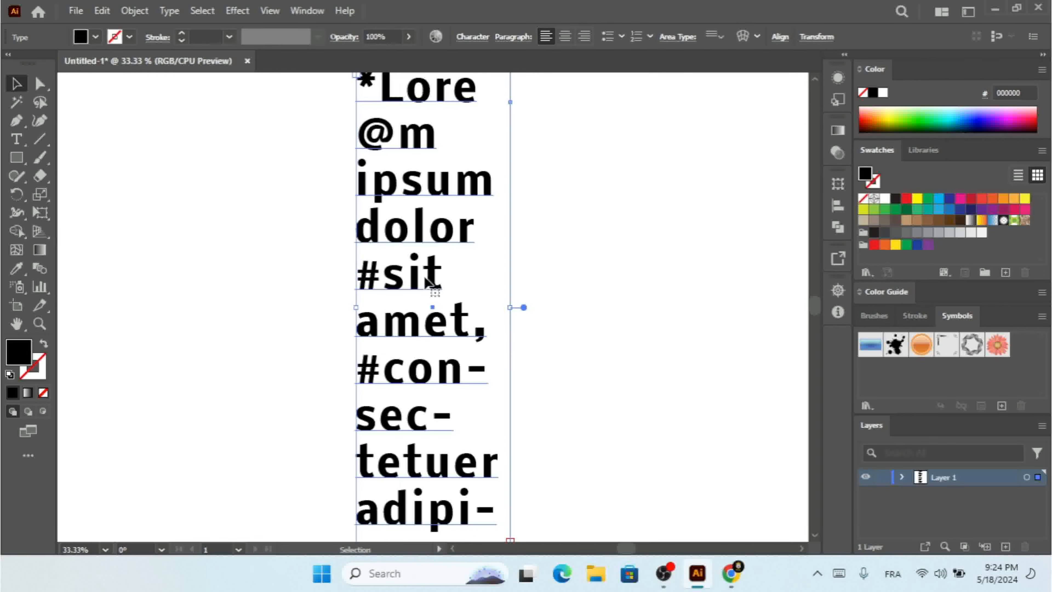
click(170, 11)
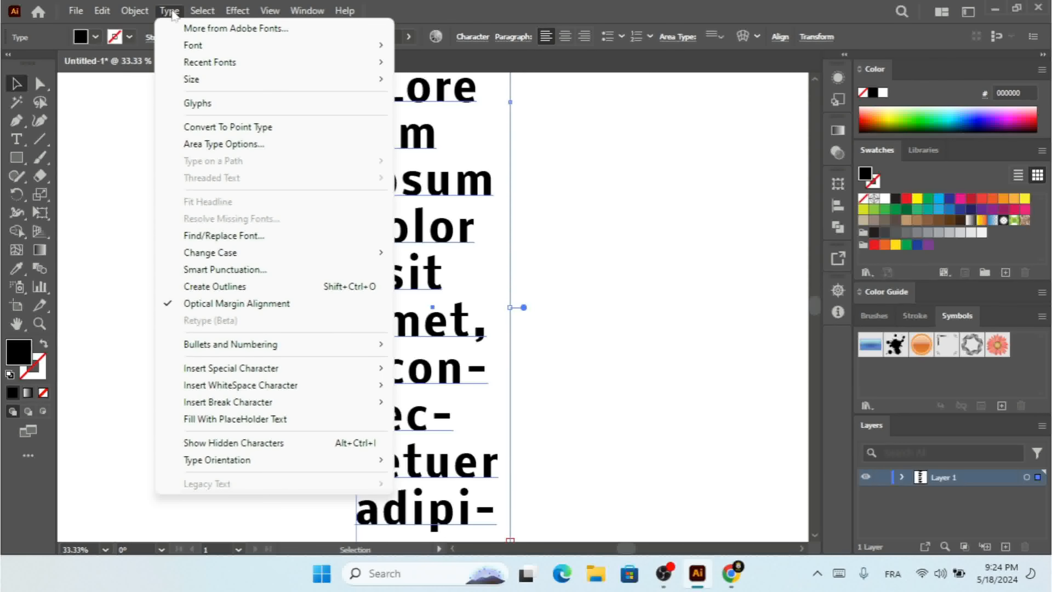